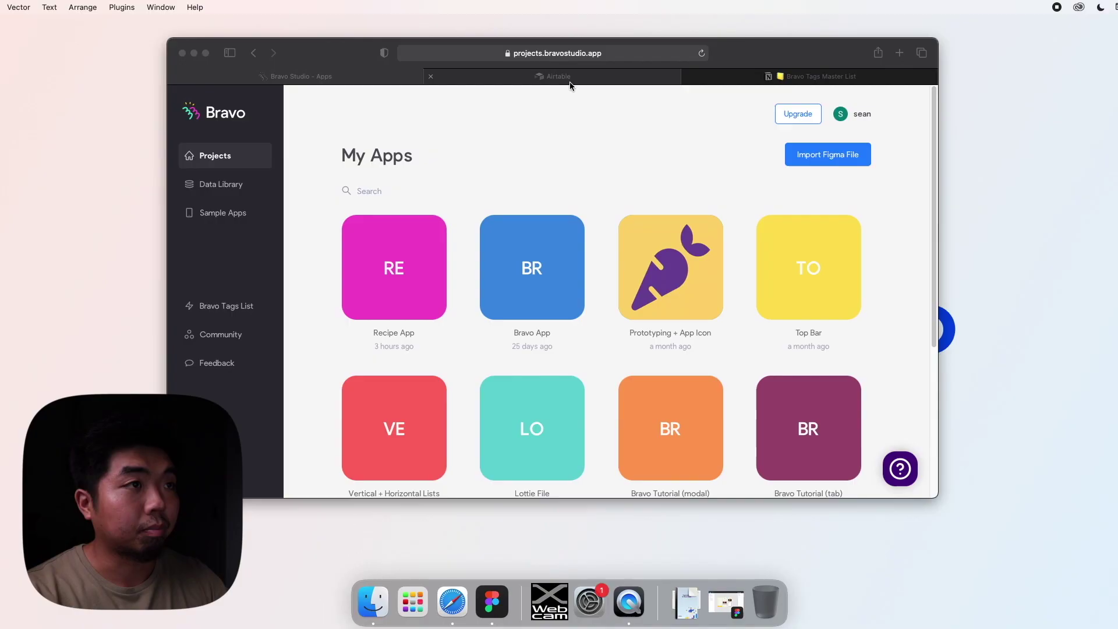
Step: Switch to Airtable and bring up the 'Add a base' options in the workspace
click(560, 77)
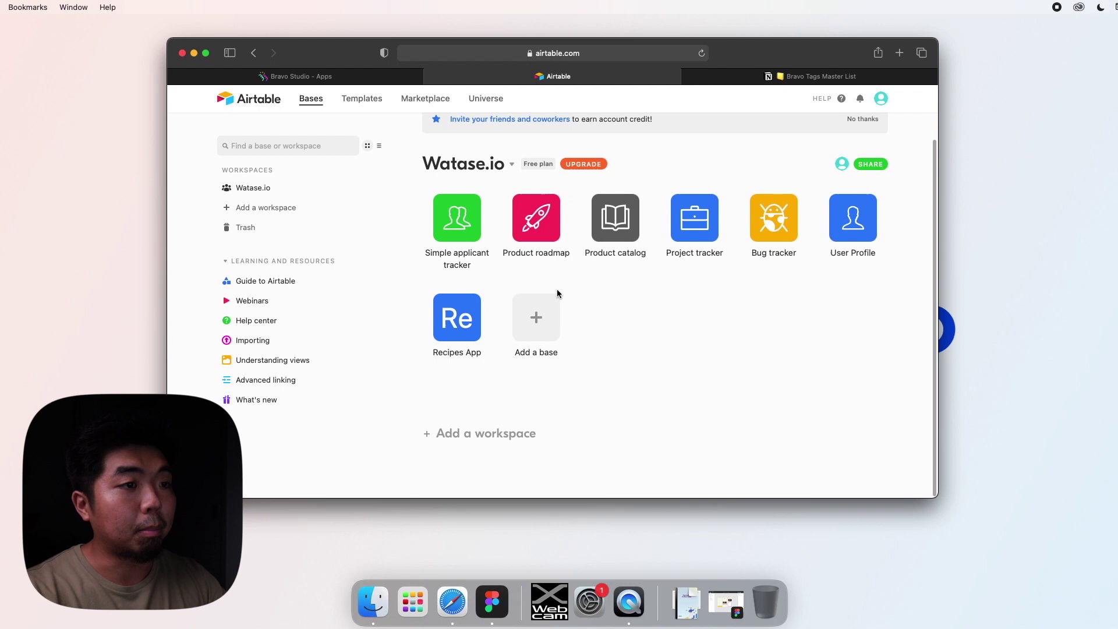
click(543, 319)
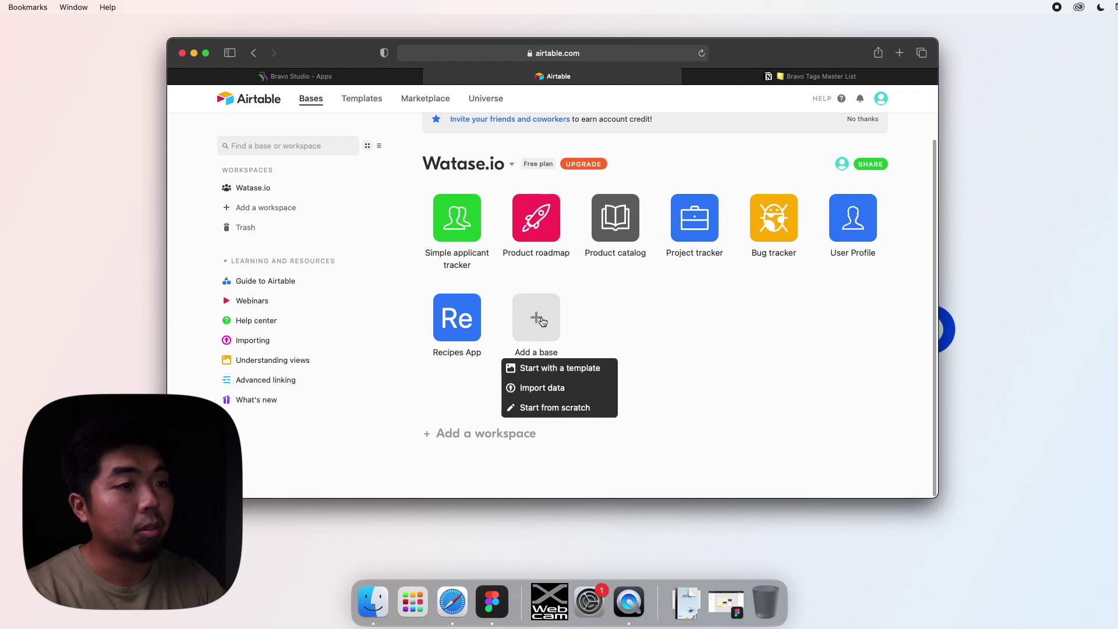
Step: Create a blank base from scratch named 'My Recipe App' with a blue base colour
click(541, 408)
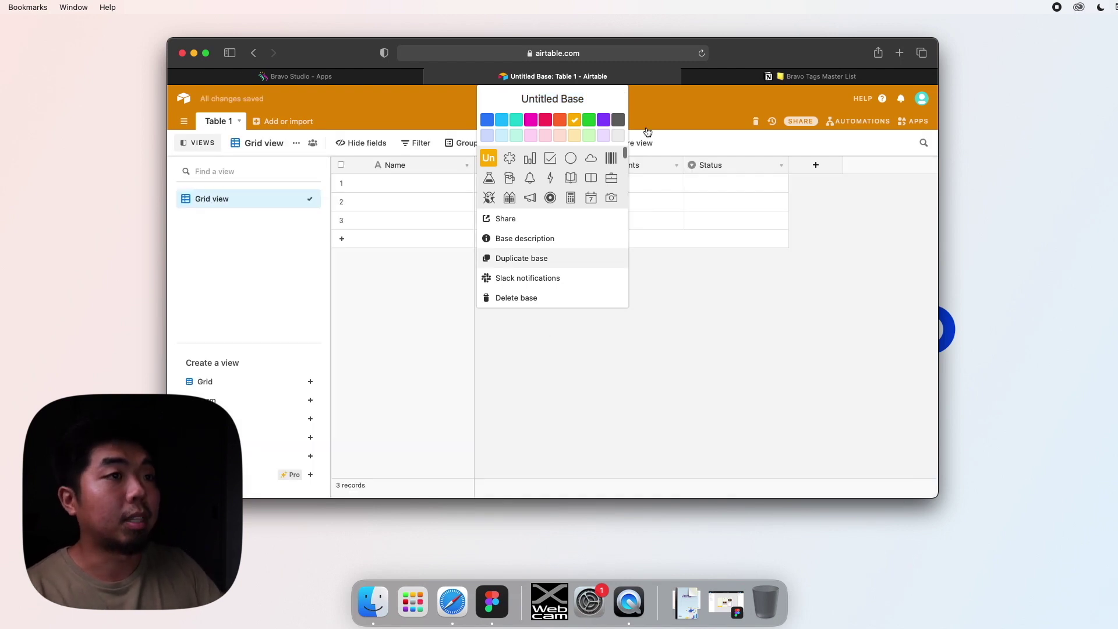
click(517, 95)
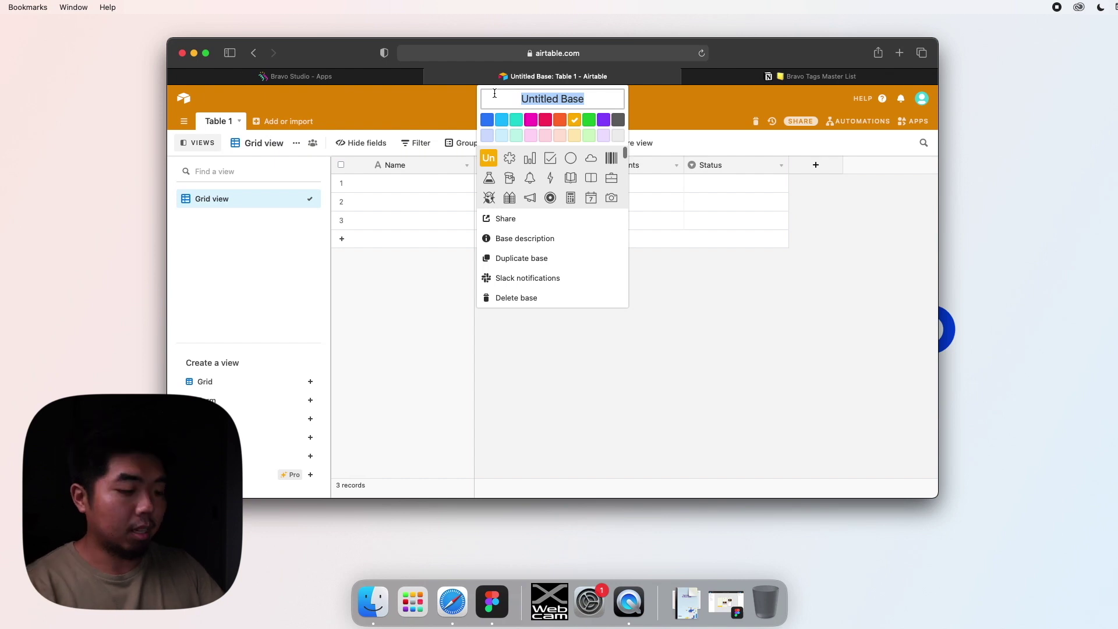
text(My REcap)
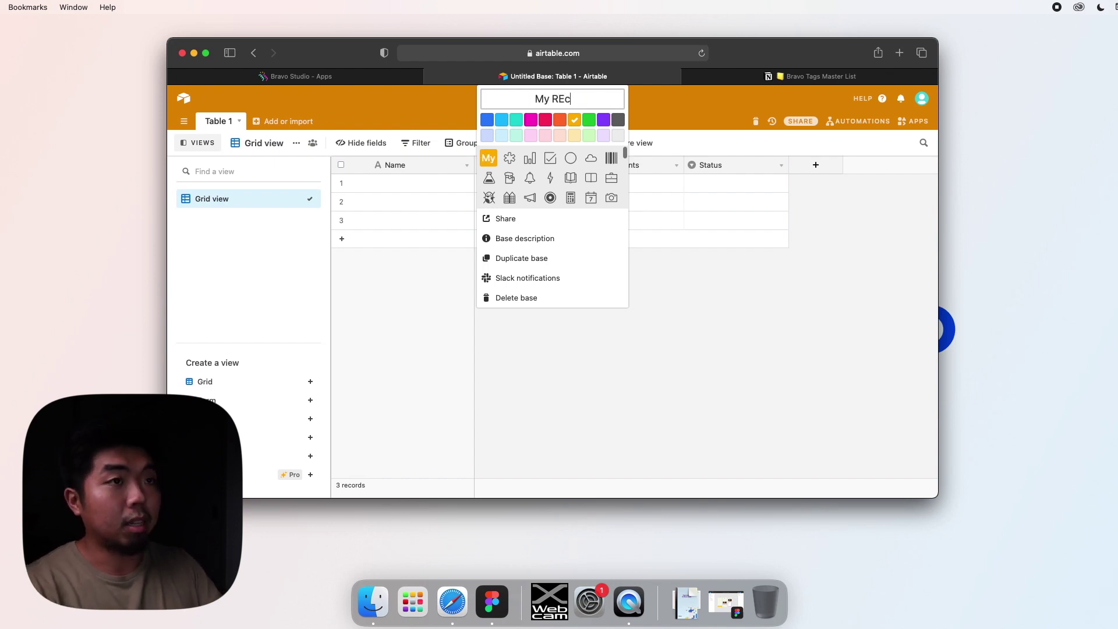
key(BackSpace)
key(BackSpace)
key(BackSpace)
text(cap)
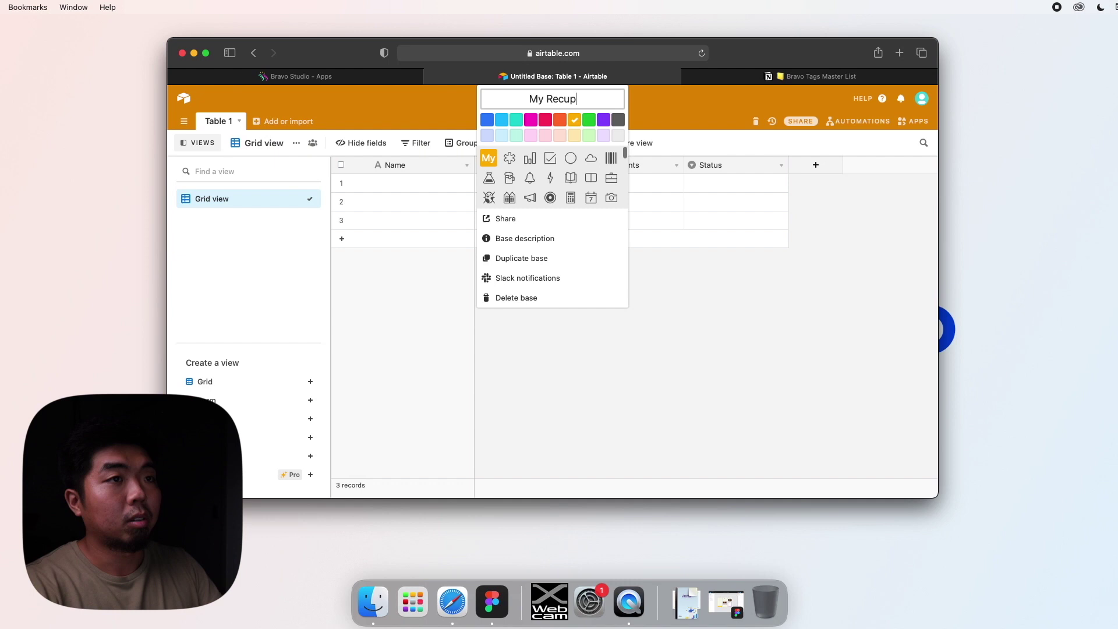
key(BackSpace)
key(BackSpace)
text(ipe App)
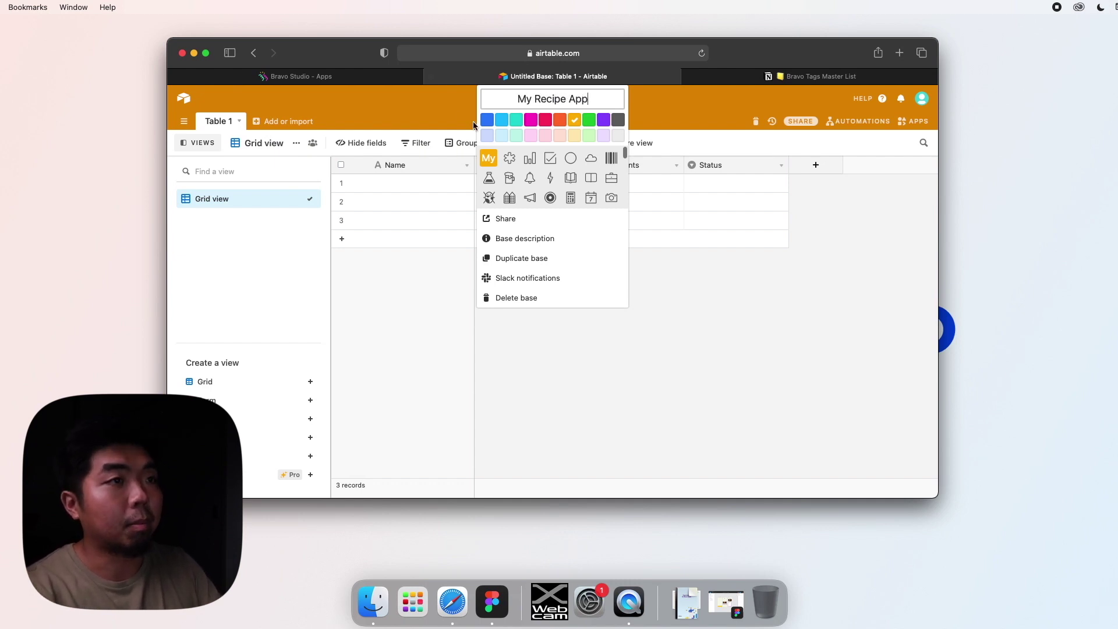
click(487, 120)
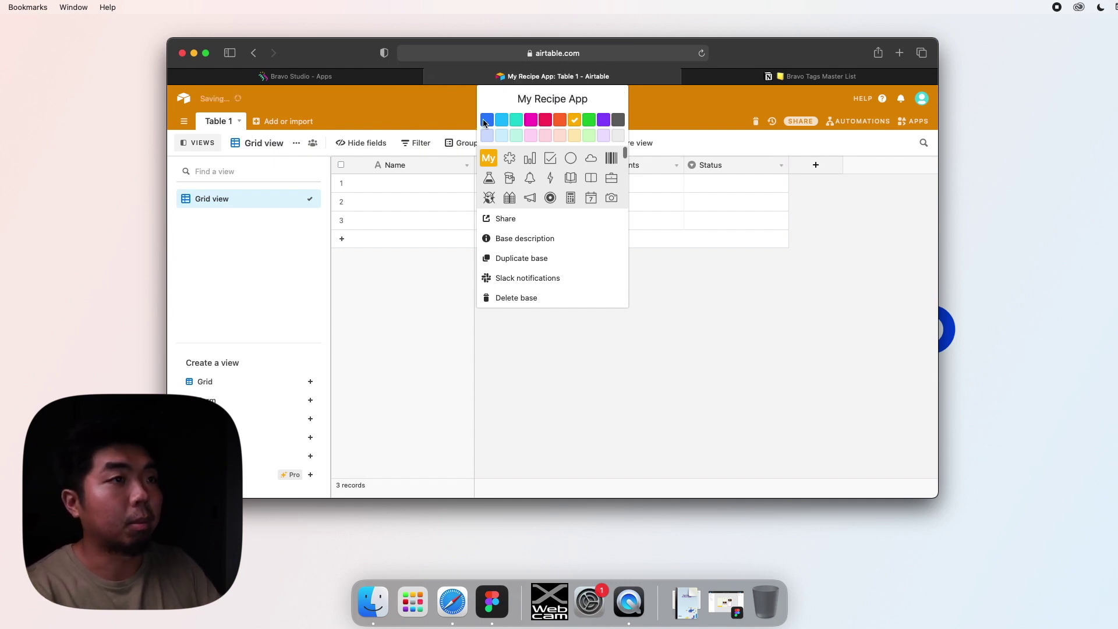
click(732, 286)
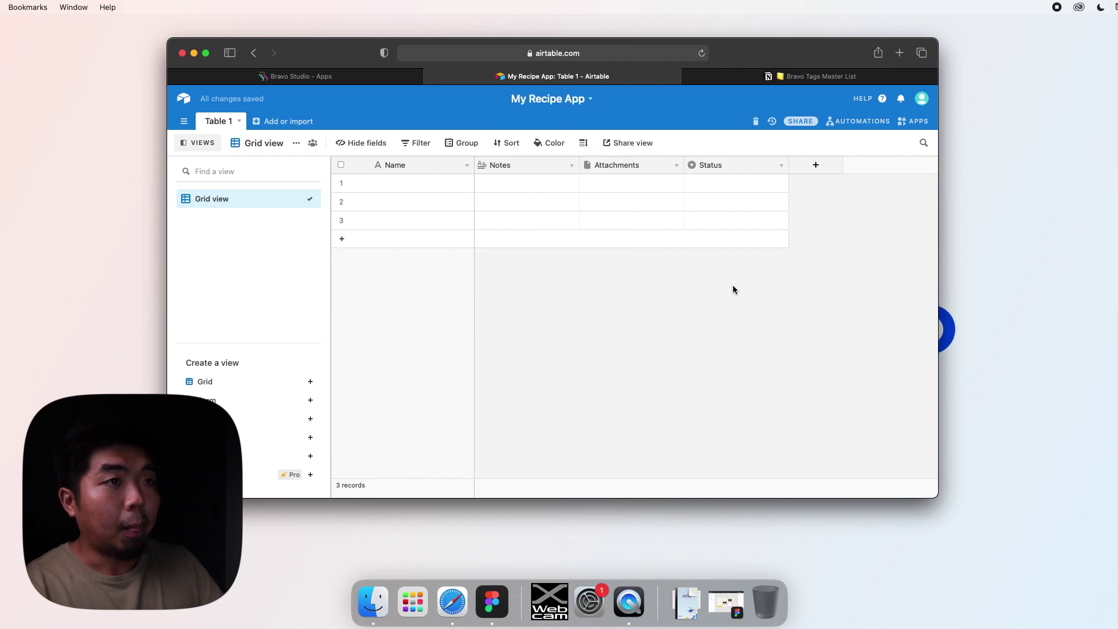
Step: Rename Table 1 to 'Recipes'
click(239, 121)
click(234, 142)
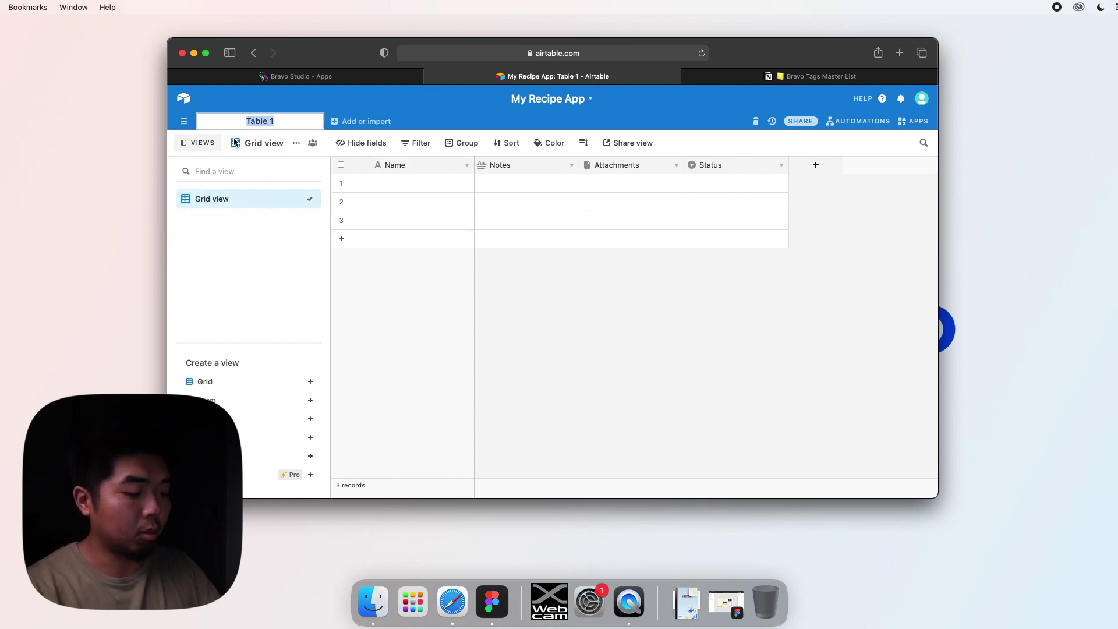
text(Recipes)
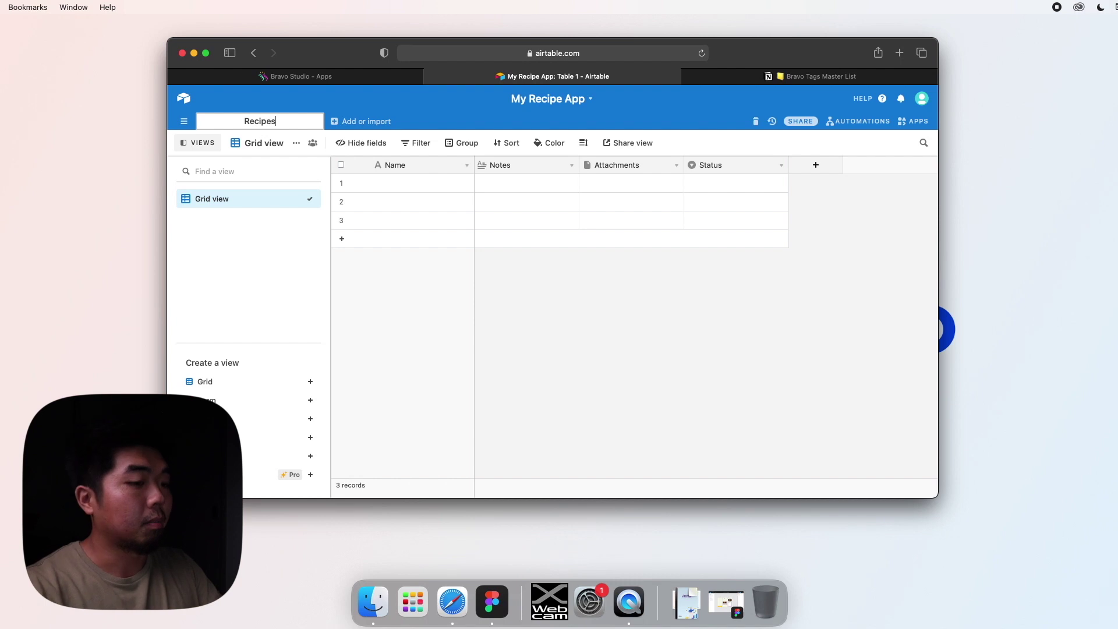
key(Return)
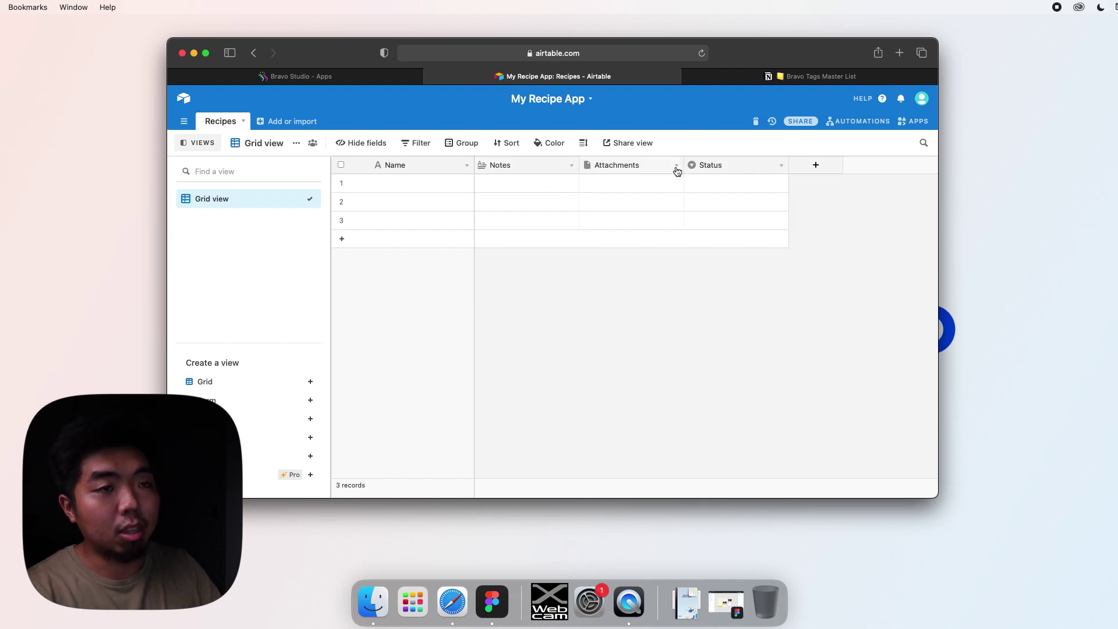
Step: Delete the Notes, Attachments and Status fields, leaving only Name
right_click(550, 166)
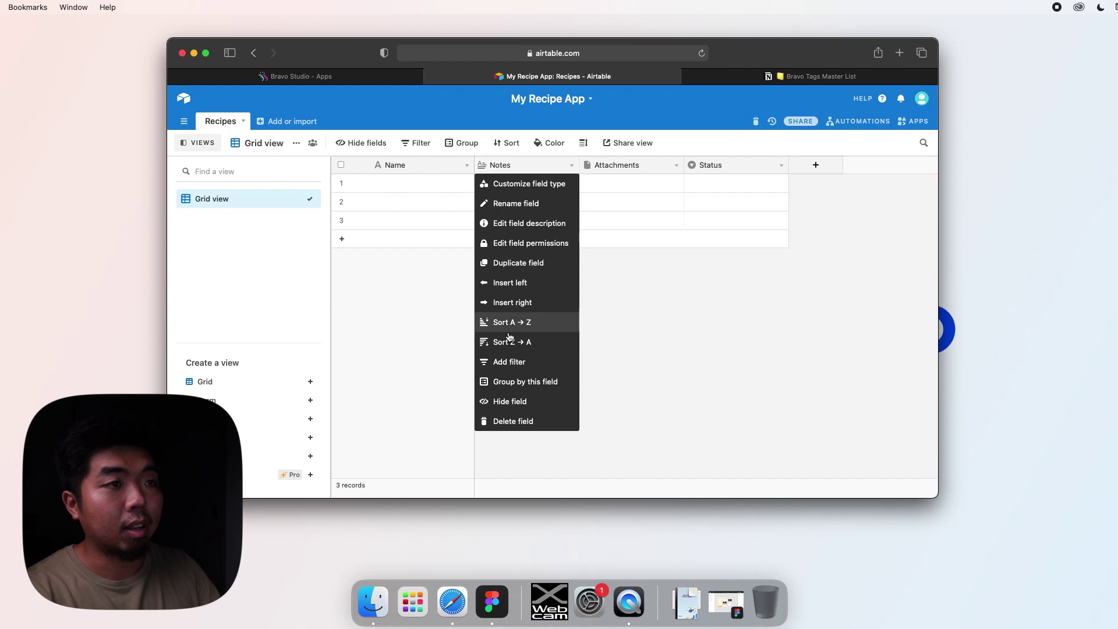
click(512, 422)
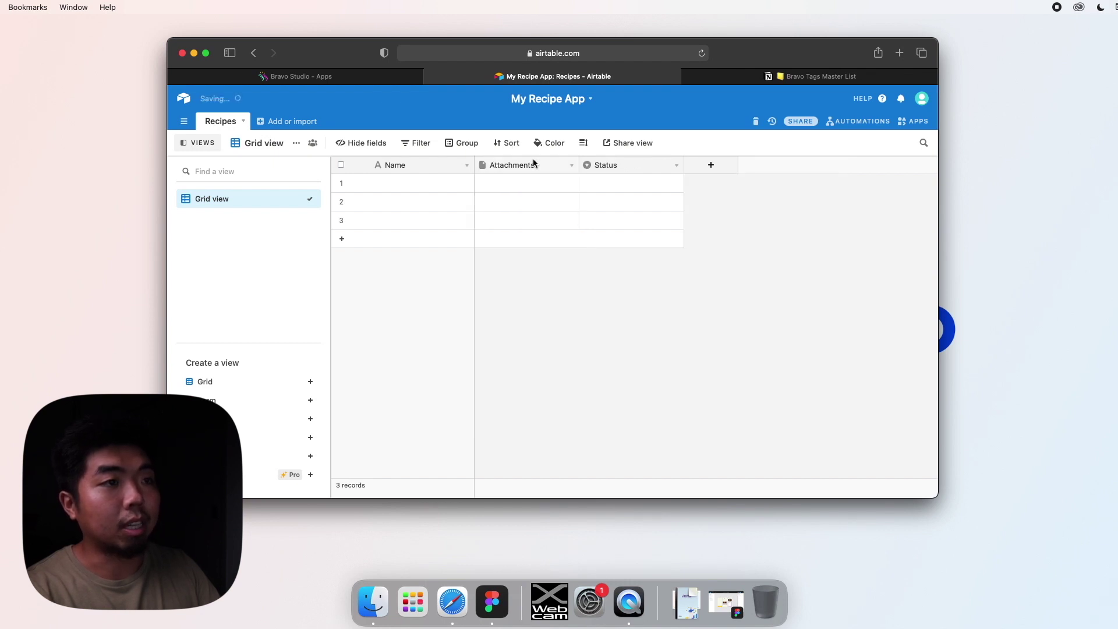
right_click(533, 164)
click(527, 419)
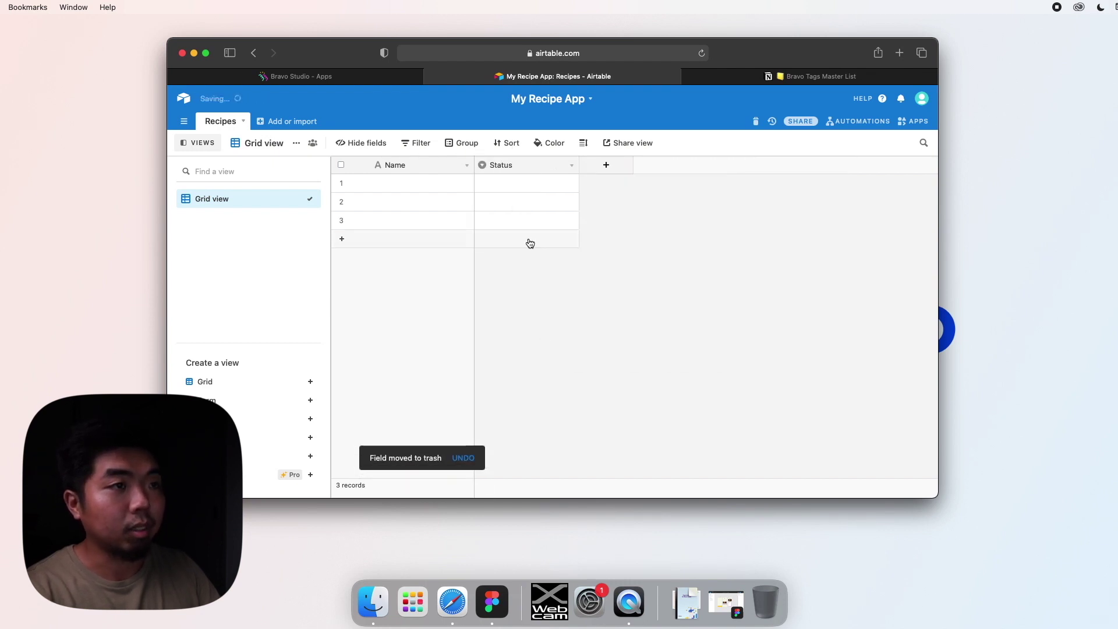
right_click(529, 166)
click(532, 420)
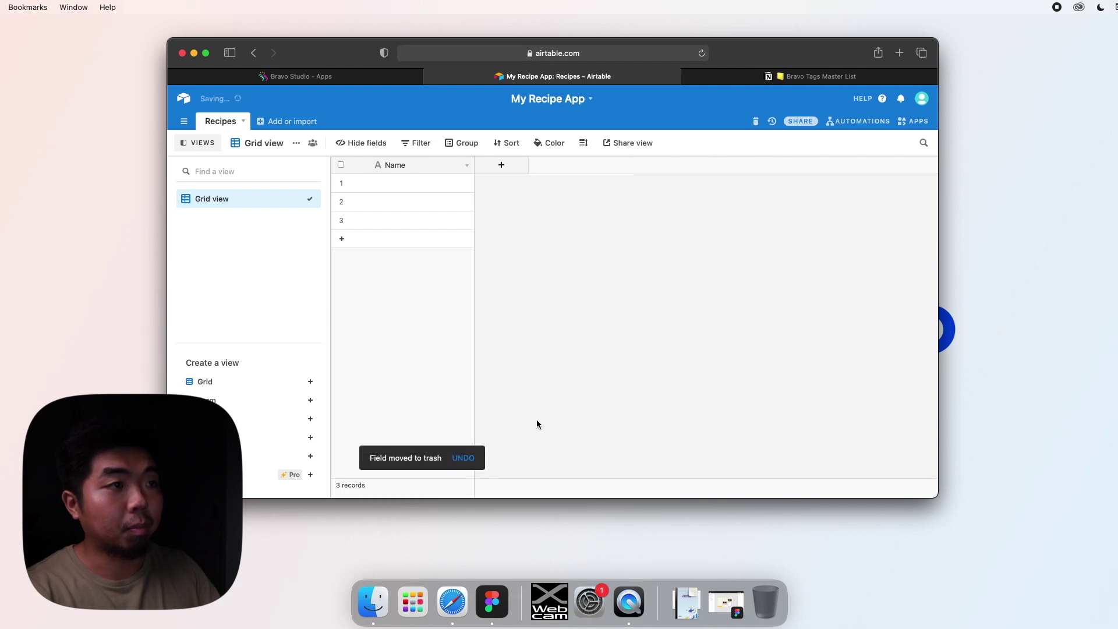
Step: Rename the primary Name field to 'Recipe Name'
right_click(396, 165)
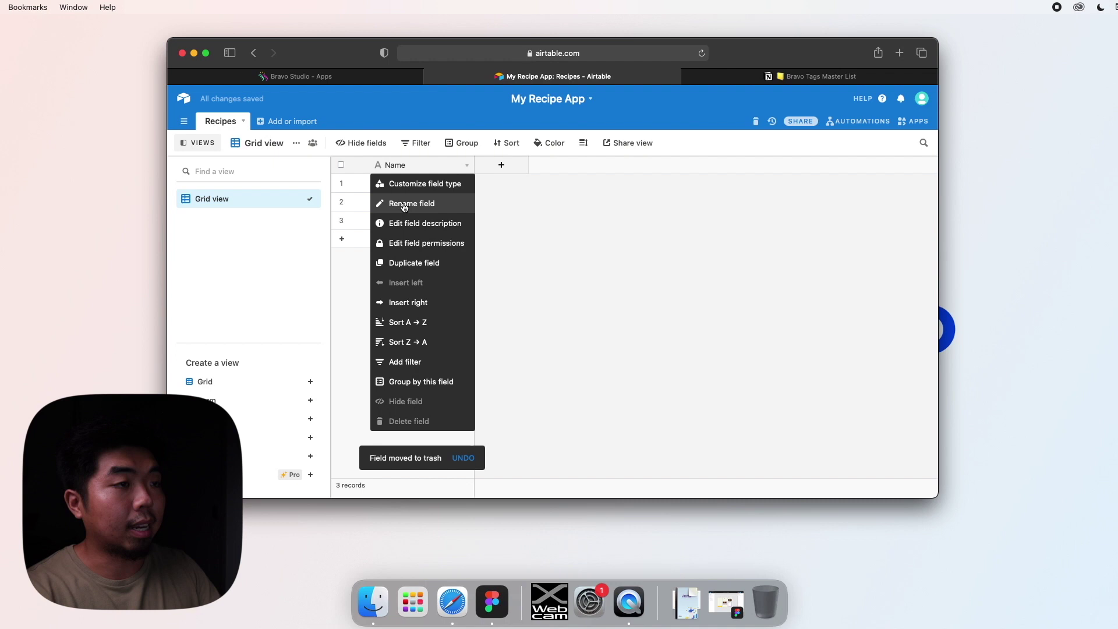
click(404, 204)
text(REcipe)
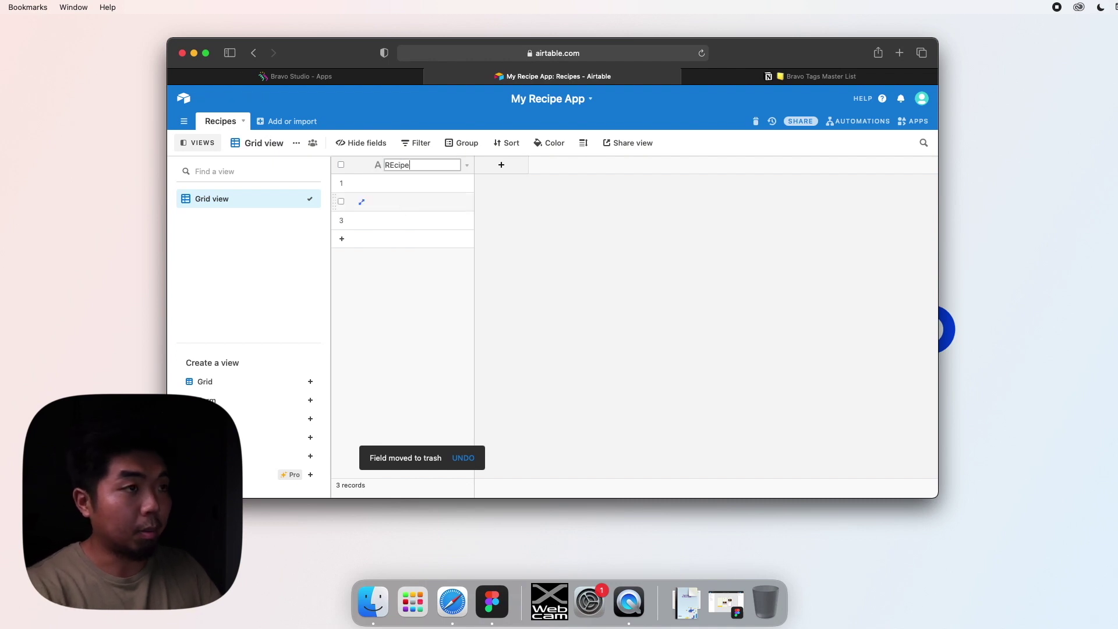
key(super+a)
key(BackSpace)
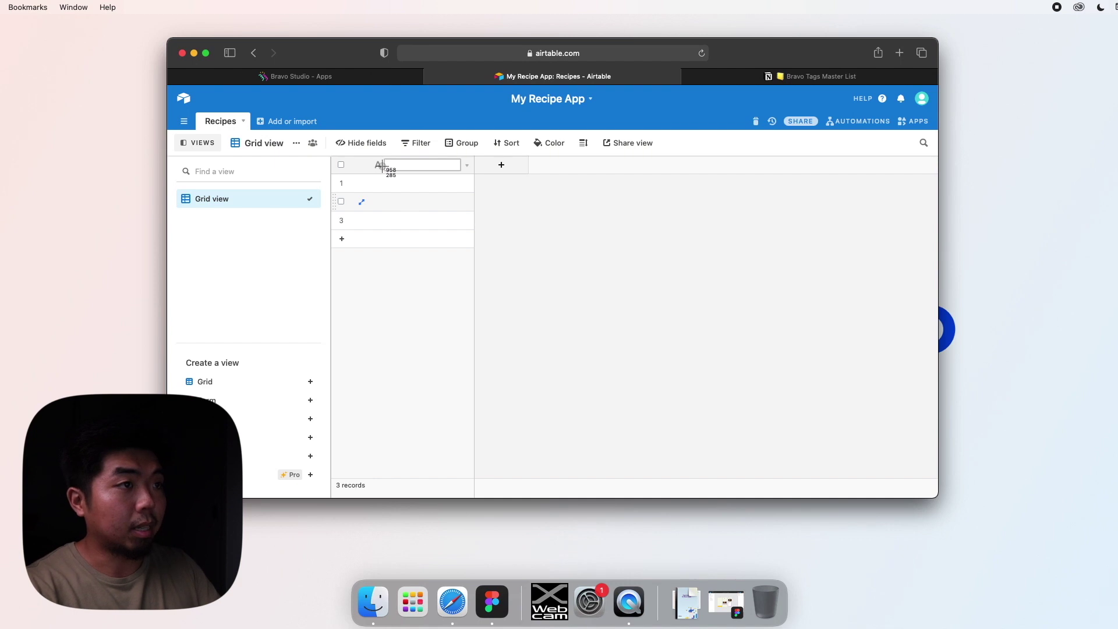
text(Recipe Name)
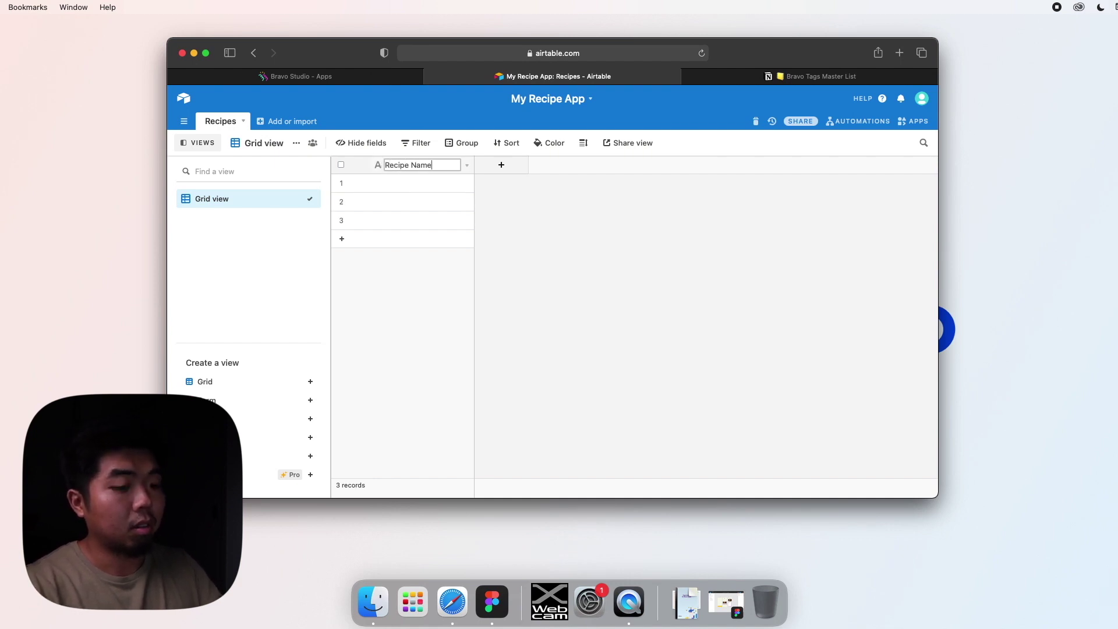
key(Return)
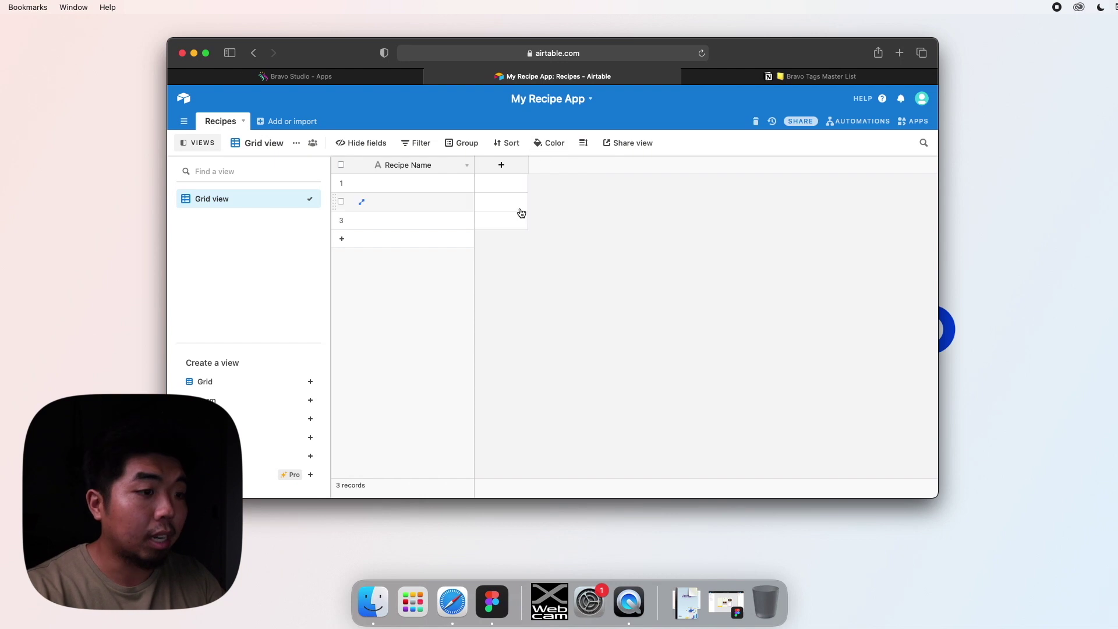
click(492, 602)
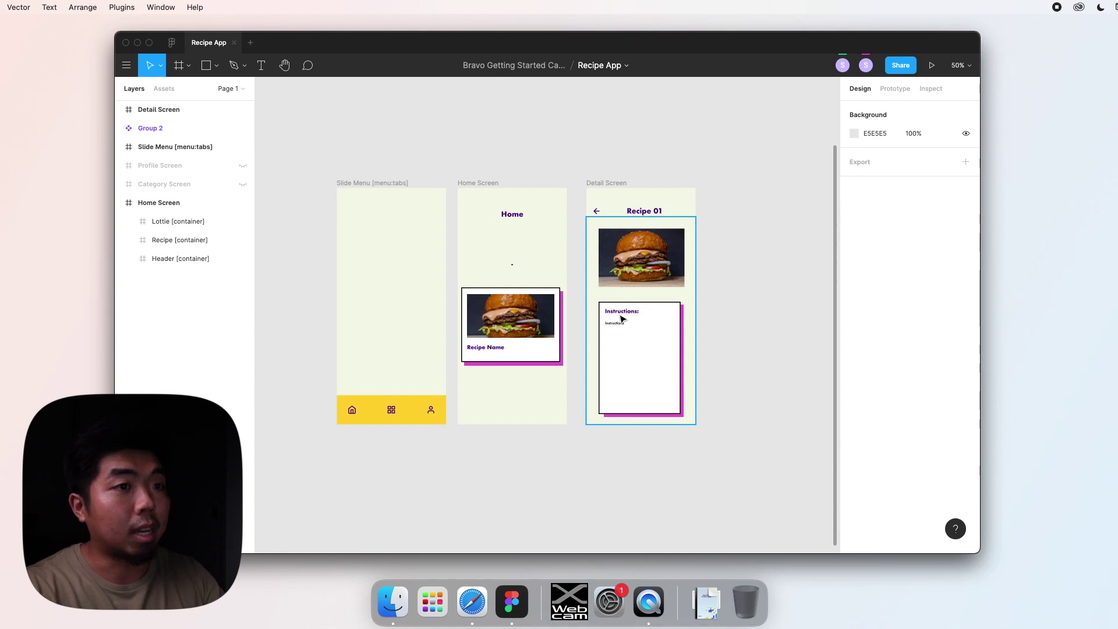
click(476, 612)
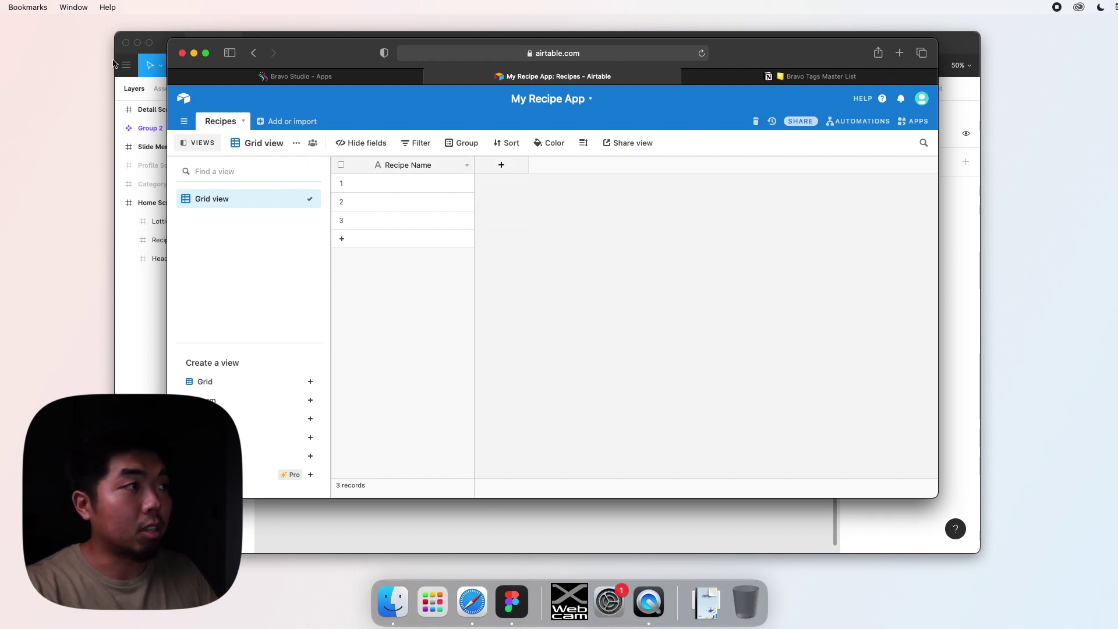
Step: Add a 'Recipe Image' field of the Attachment type to the Recipes table
click(137, 42)
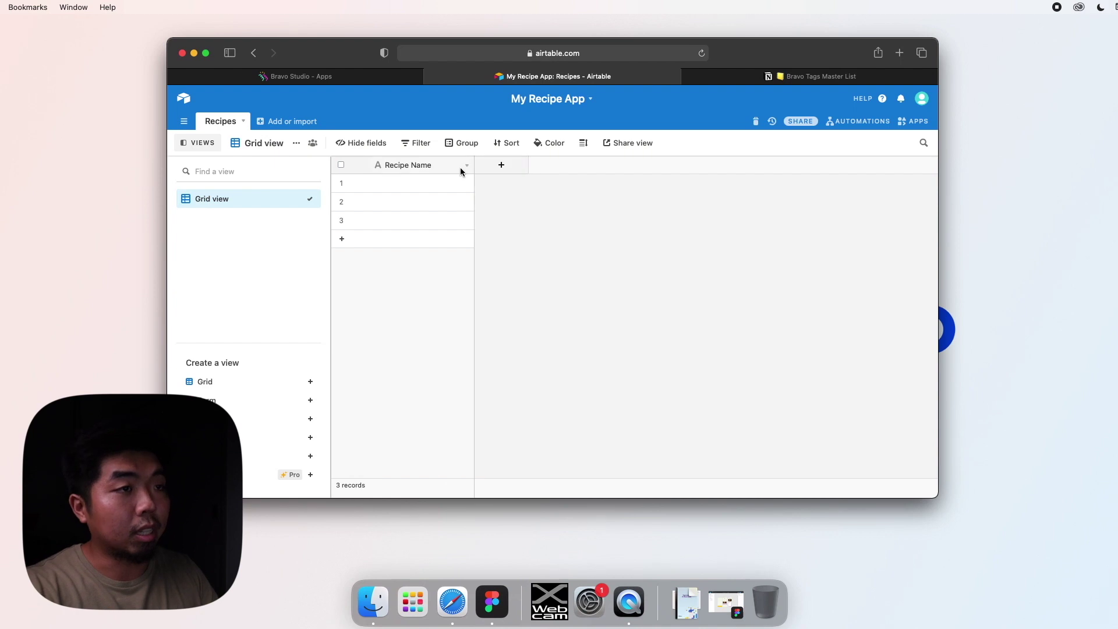
click(492, 168)
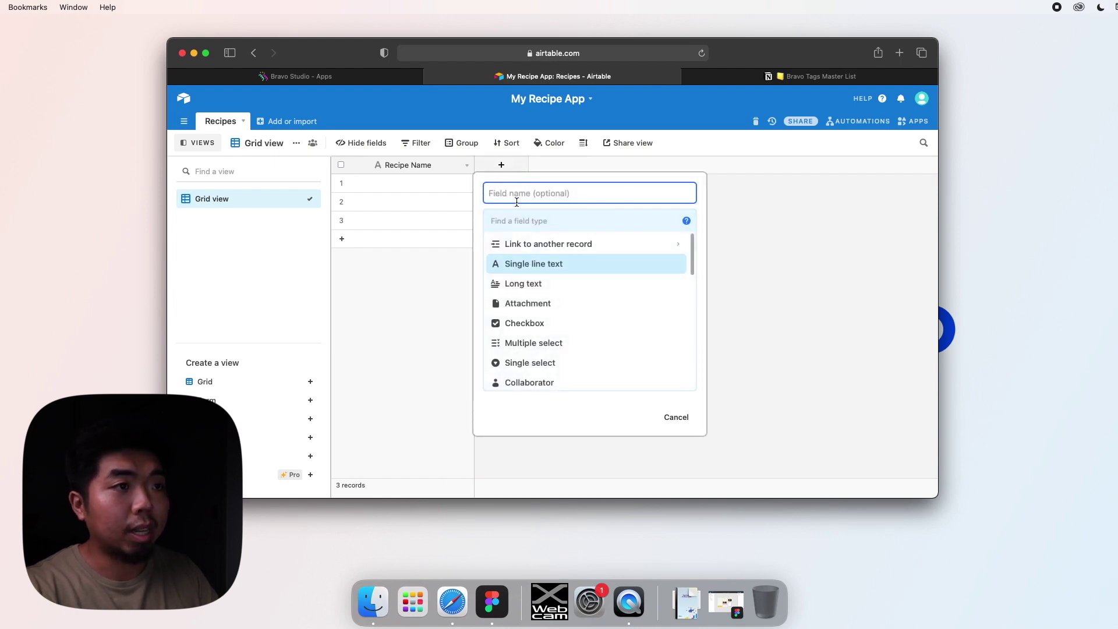
text(Recipe Image)
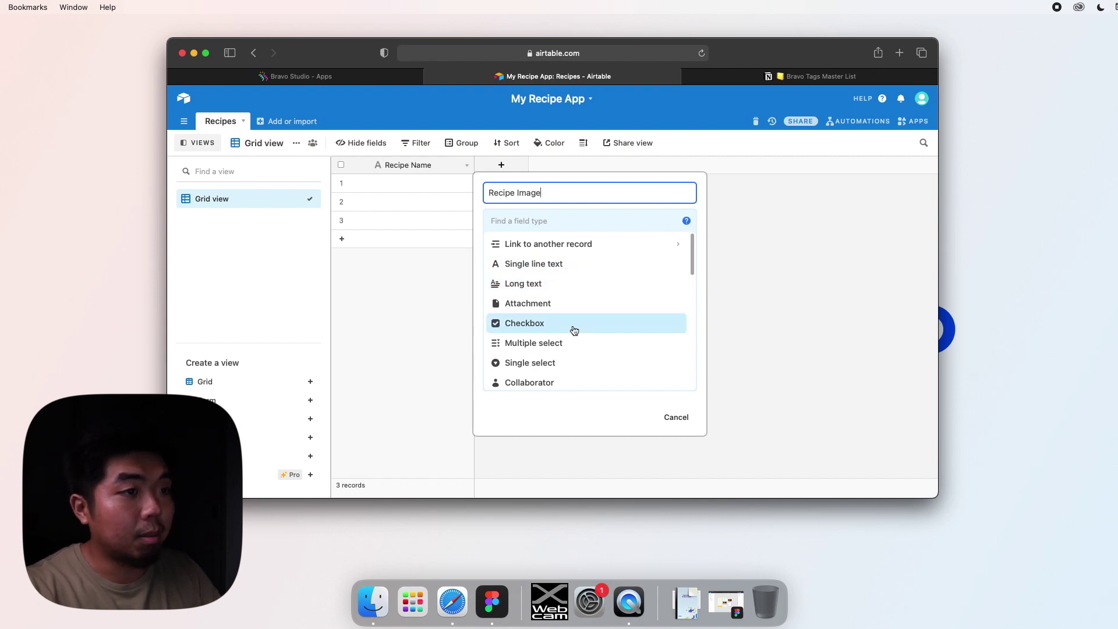
scroll(571, 326, down, 5)
scroll(574, 330, down, 1)
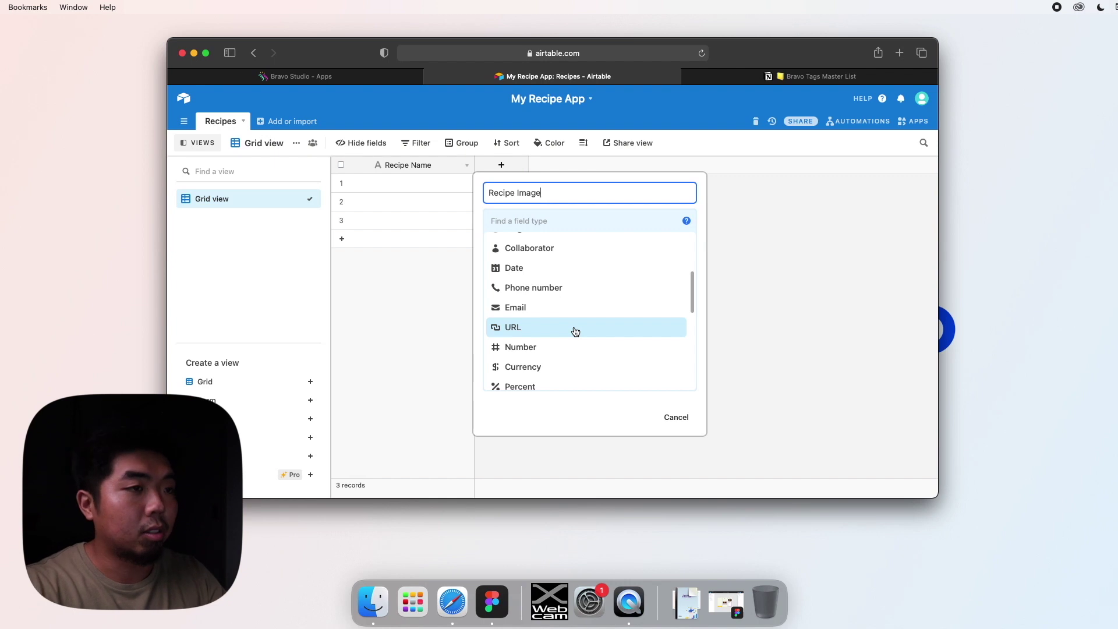
scroll(575, 330, up, 5)
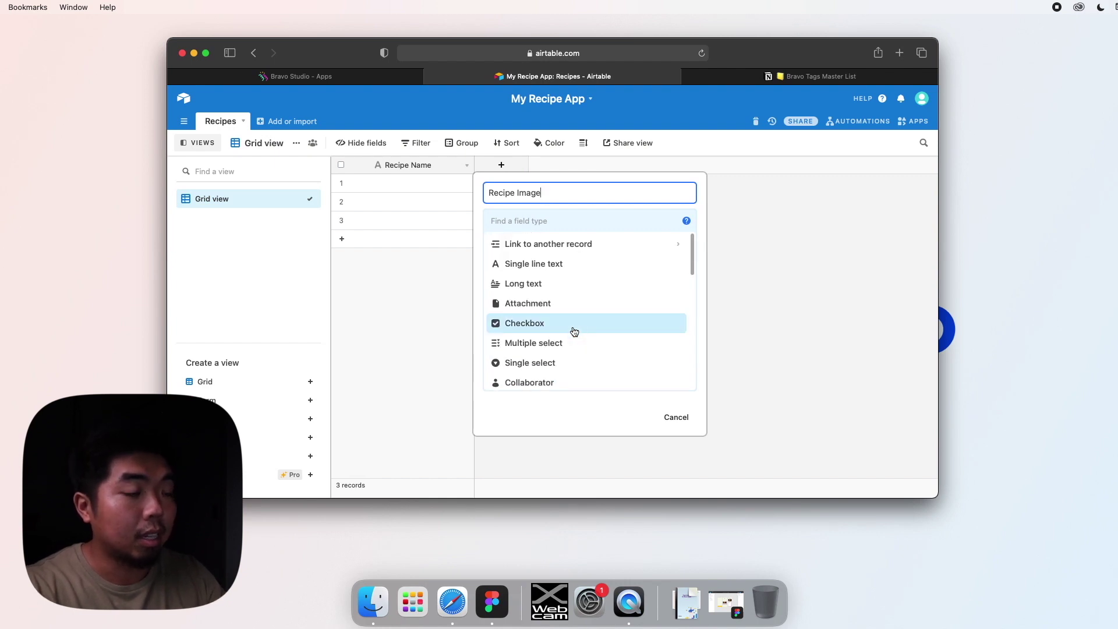
click(544, 304)
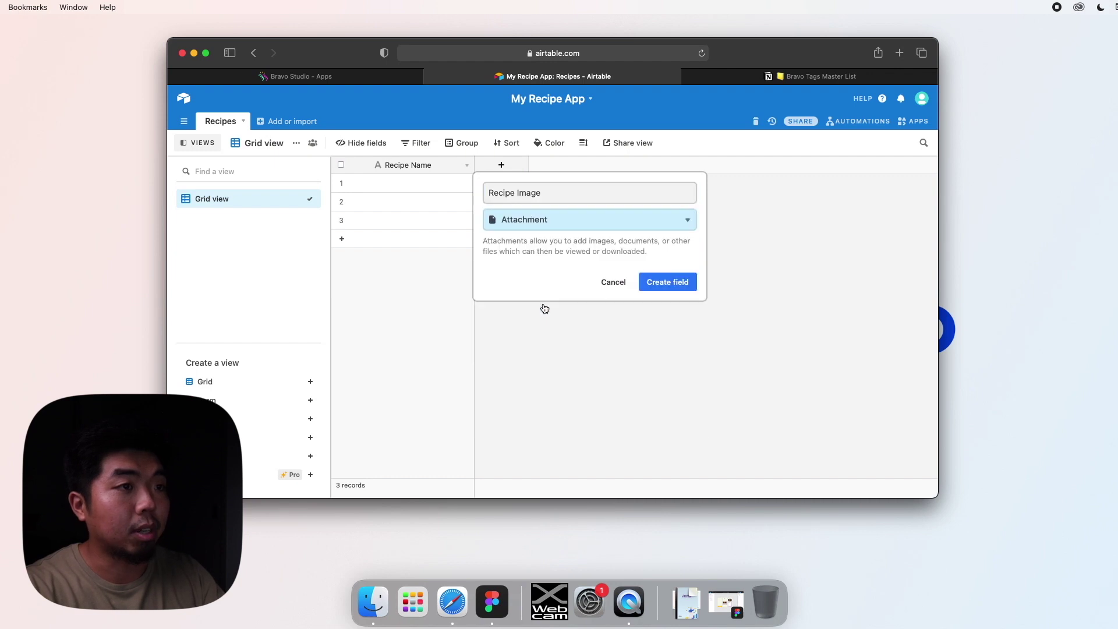
click(663, 283)
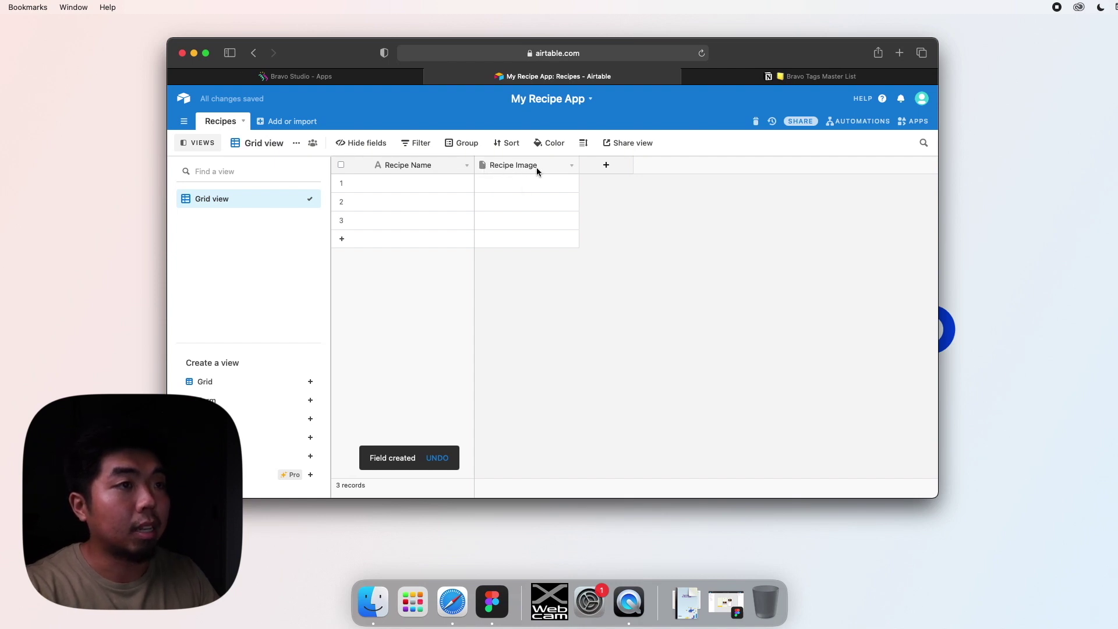
Step: Add a 'Recipe Instructions' field of the Long text type
click(611, 172)
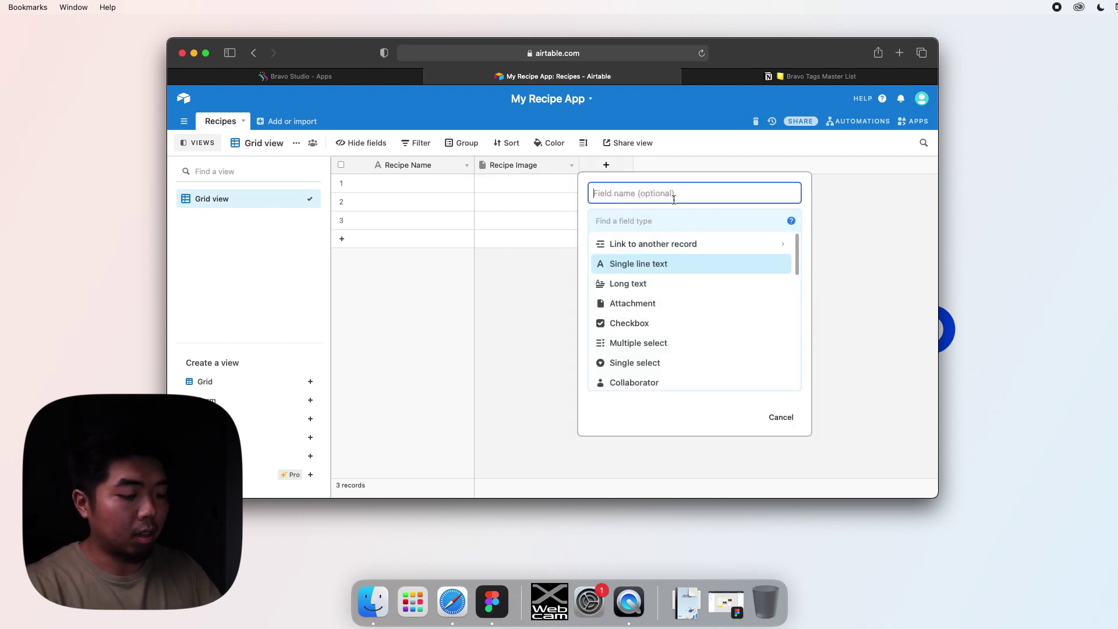
text(I)
key(BackSpace)
text(RE)
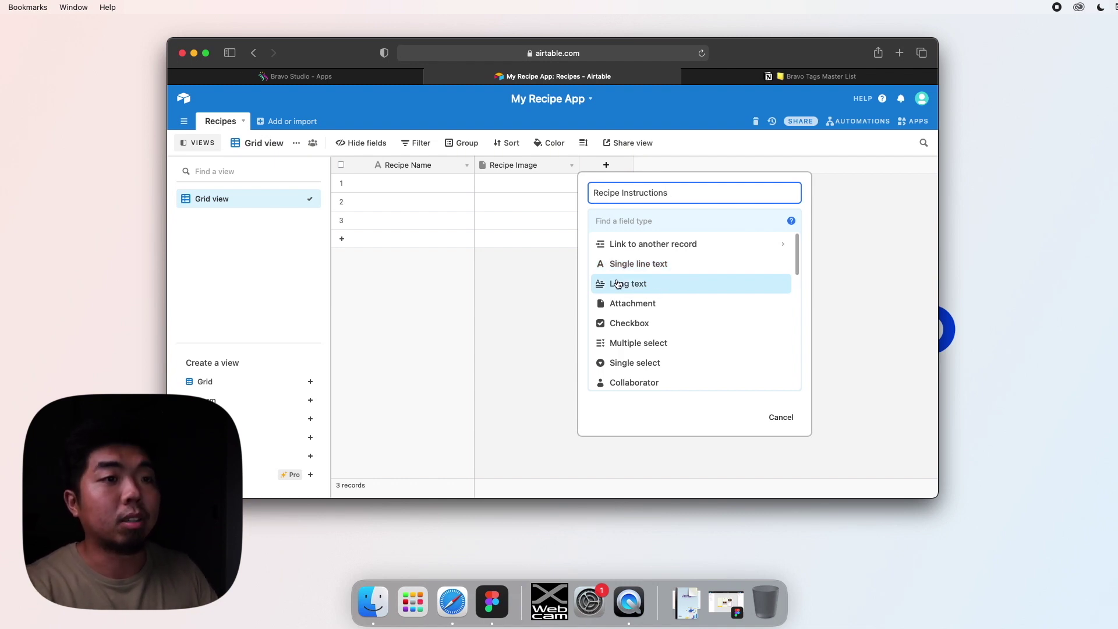
click(637, 285)
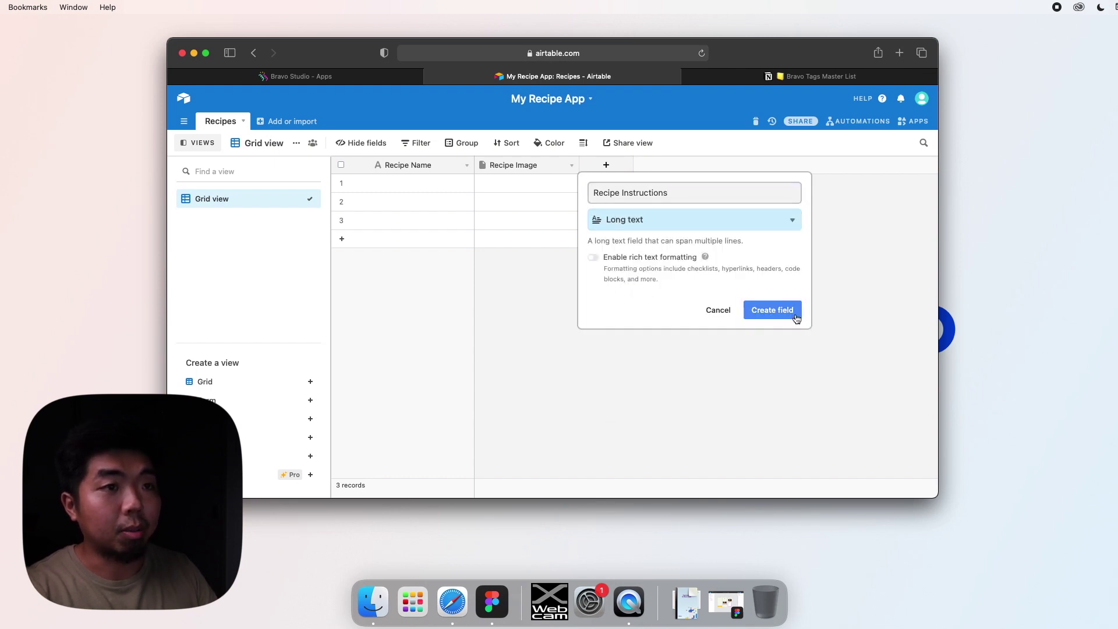
click(796, 319)
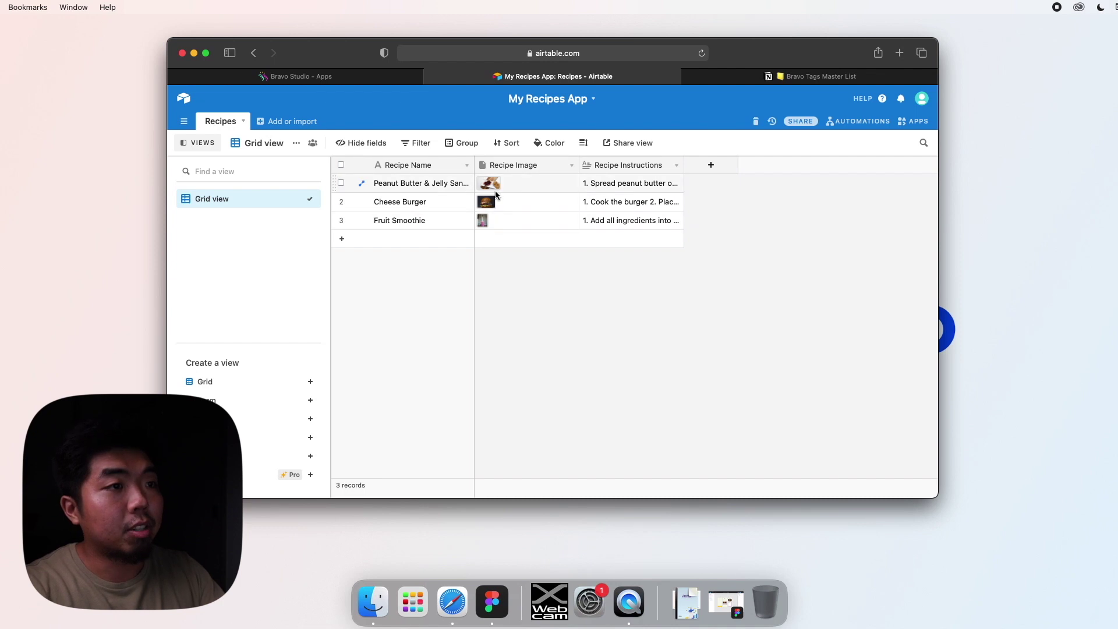
click(633, 185)
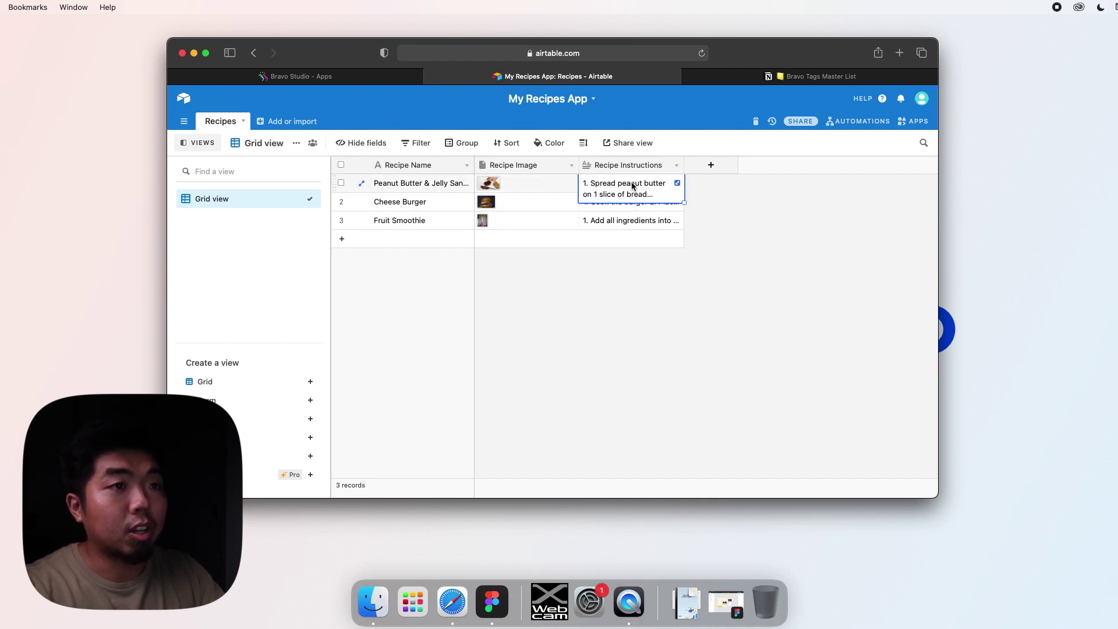
click(676, 184)
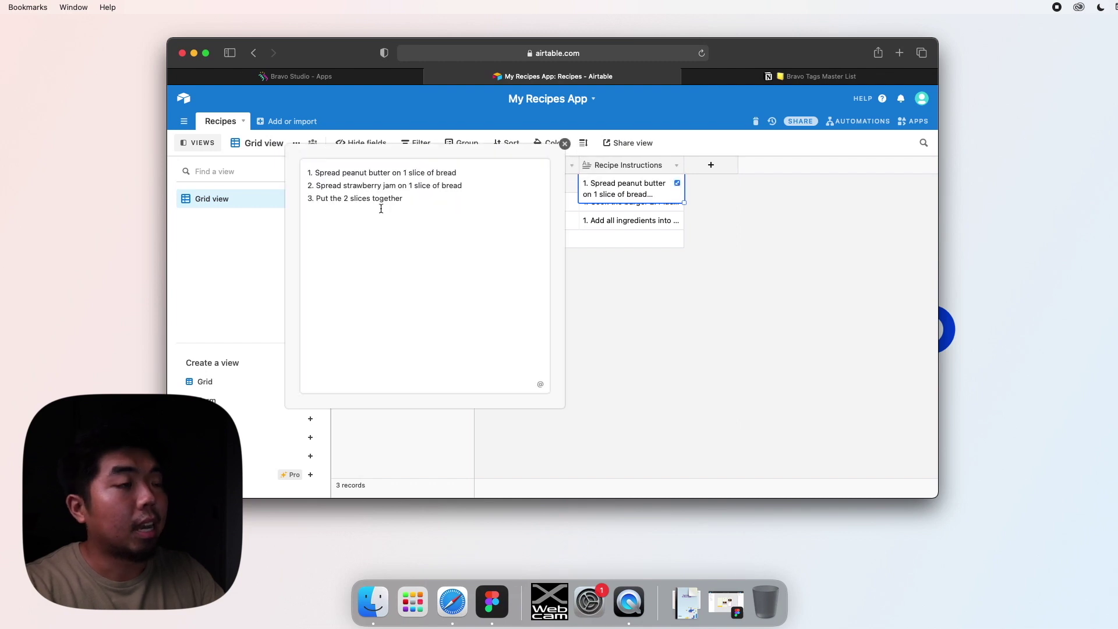
click(564, 143)
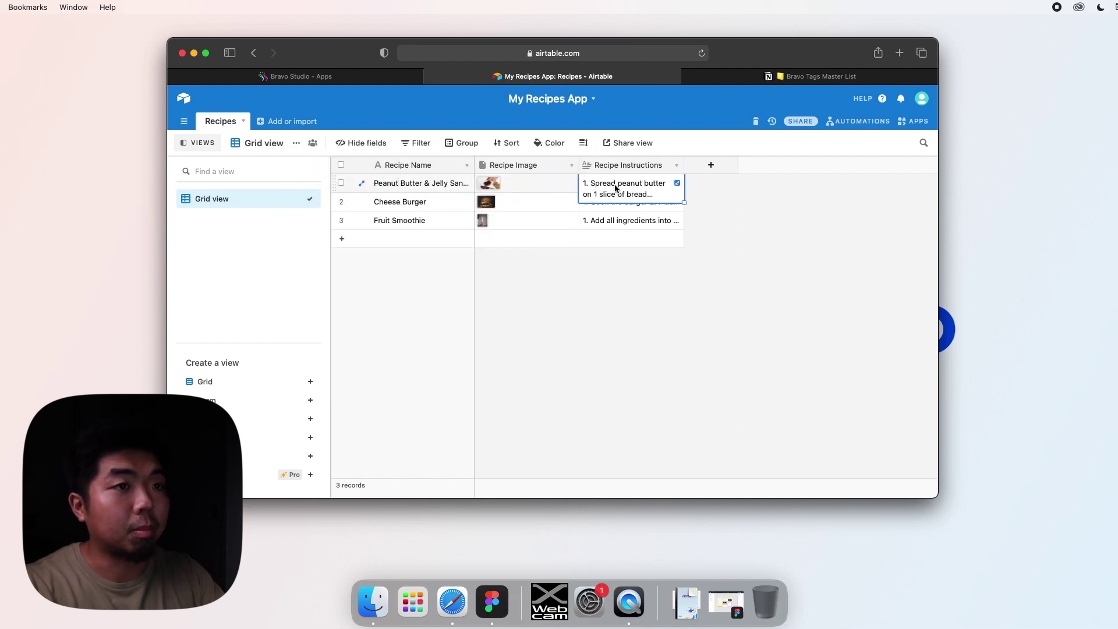
click(736, 230)
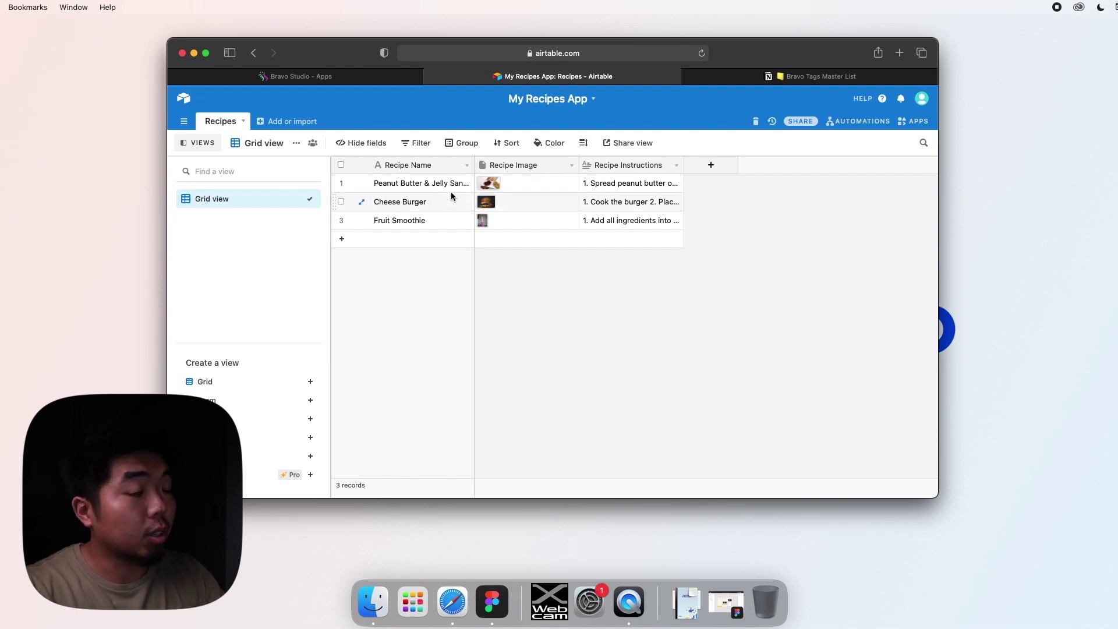